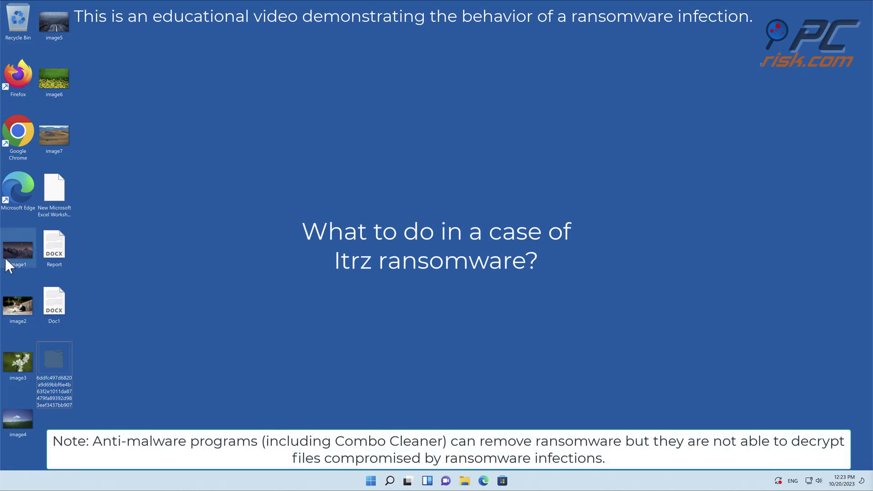
Preview the image1 photo on the desktop and close the viewer
click(17, 259)
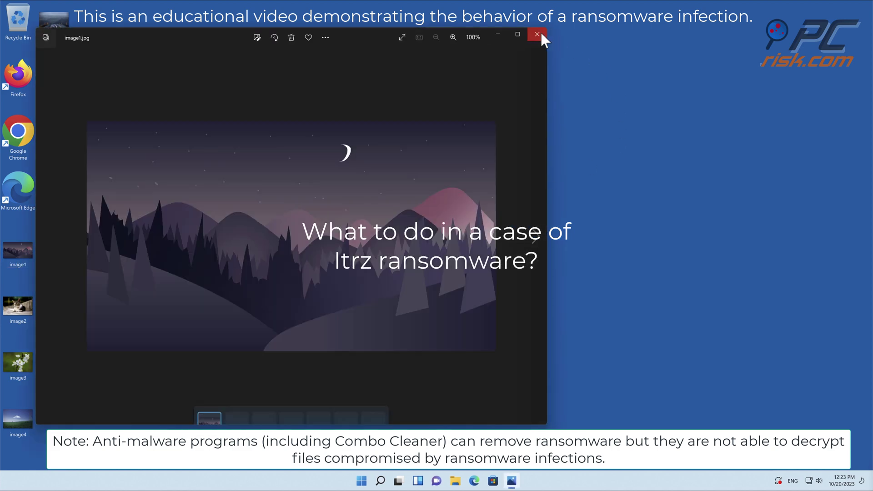
click(538, 34)
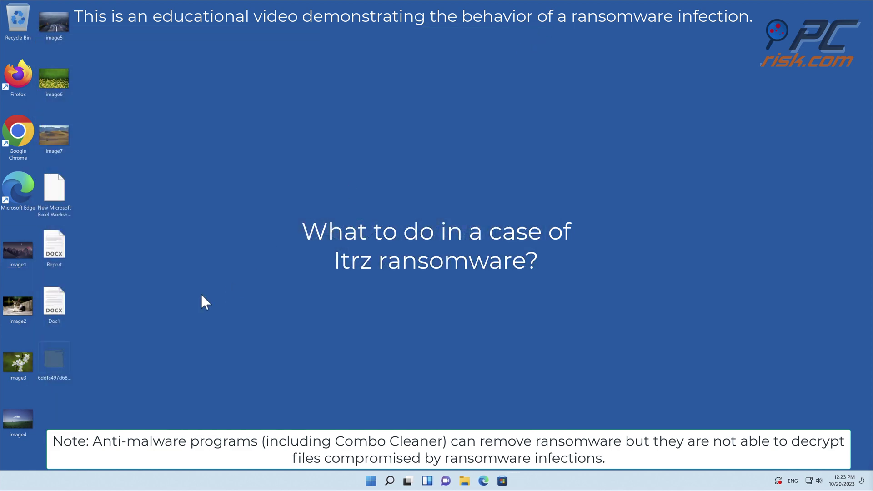
Run the long-named 6ddfc497... sample as administrator and approve the UAC prompt
right_click(56, 367)
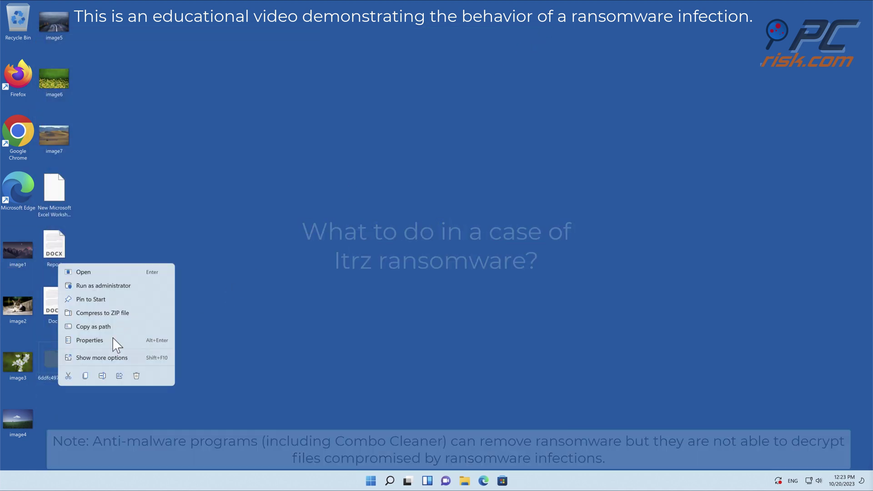
click(113, 286)
click(401, 316)
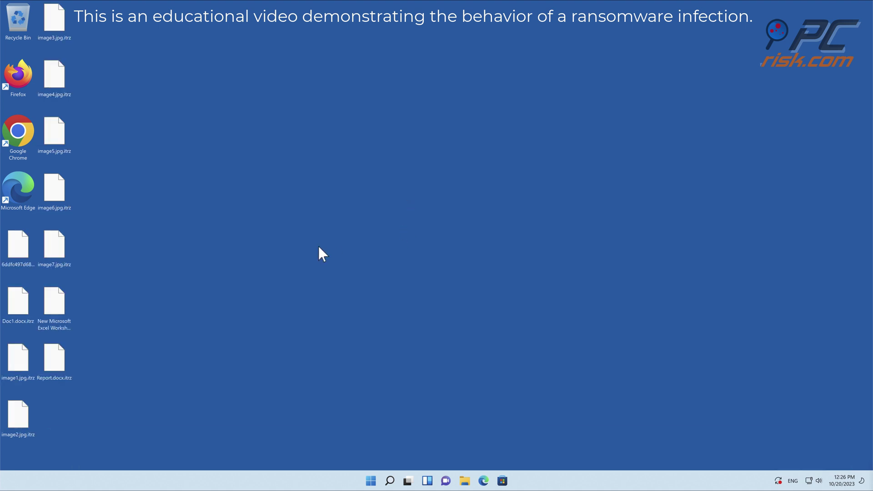
double_click(12, 362)
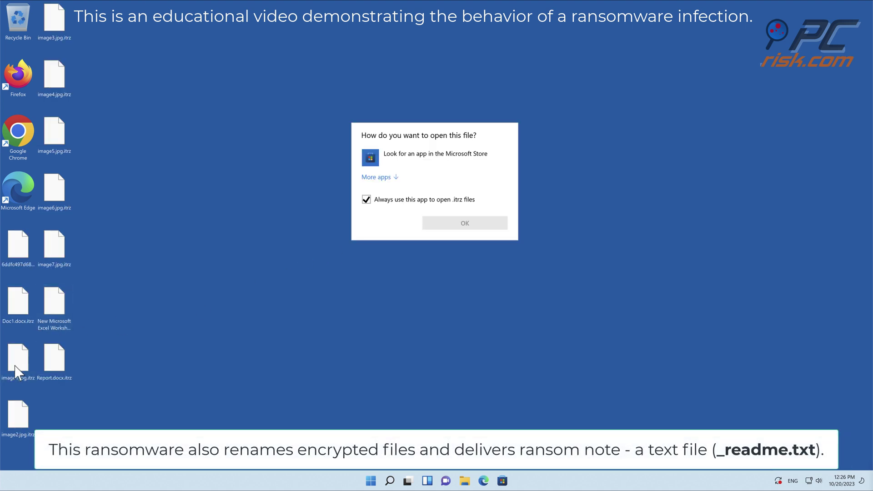
click(230, 372)
click(68, 375)
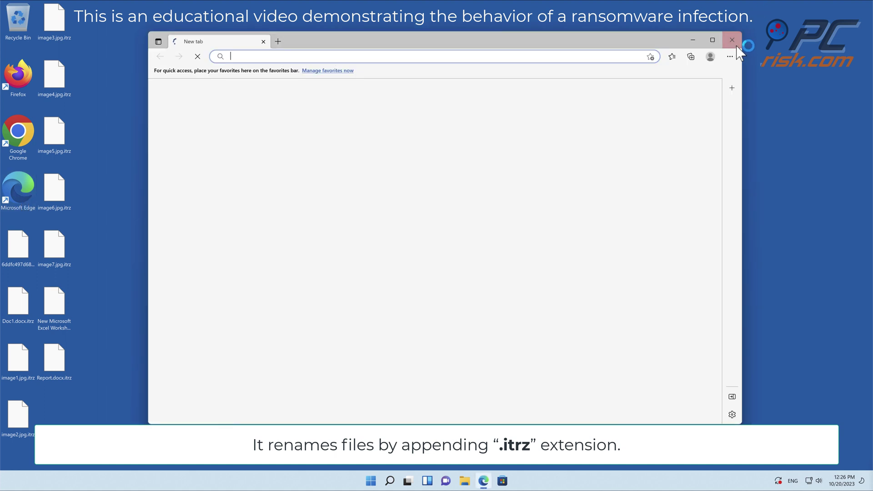
click(735, 47)
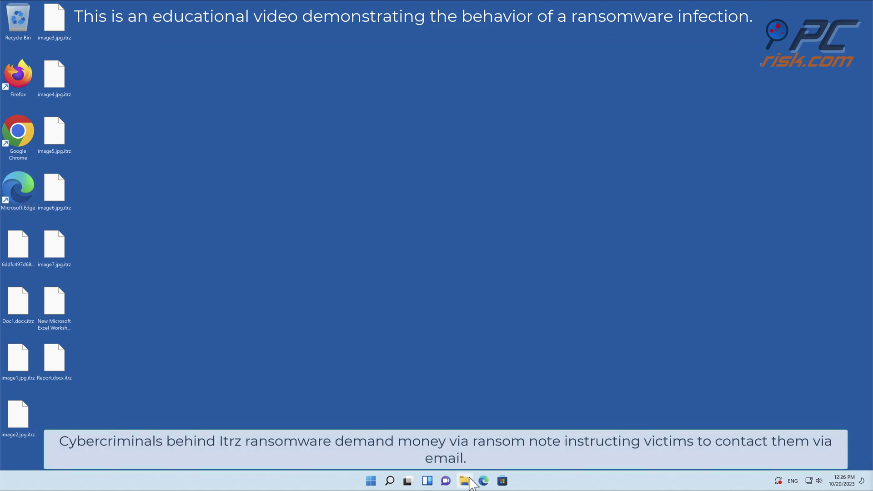
key(super+e)
click(246, 266)
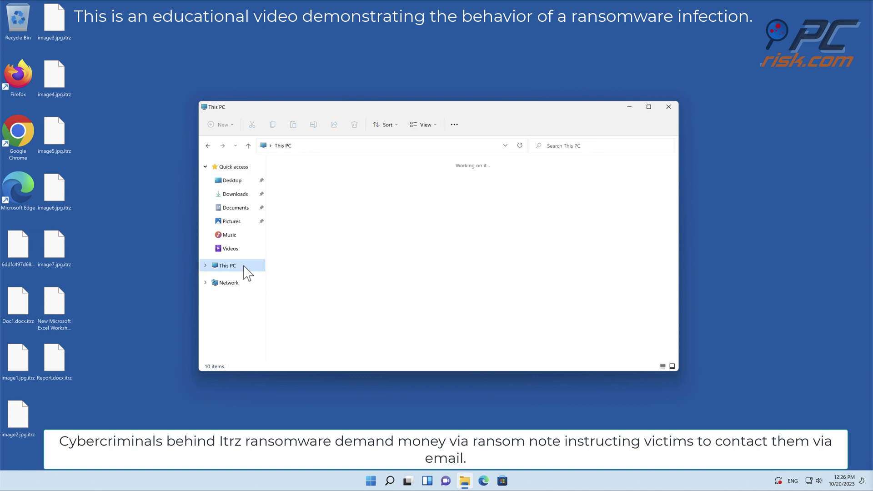
double_click(330, 250)
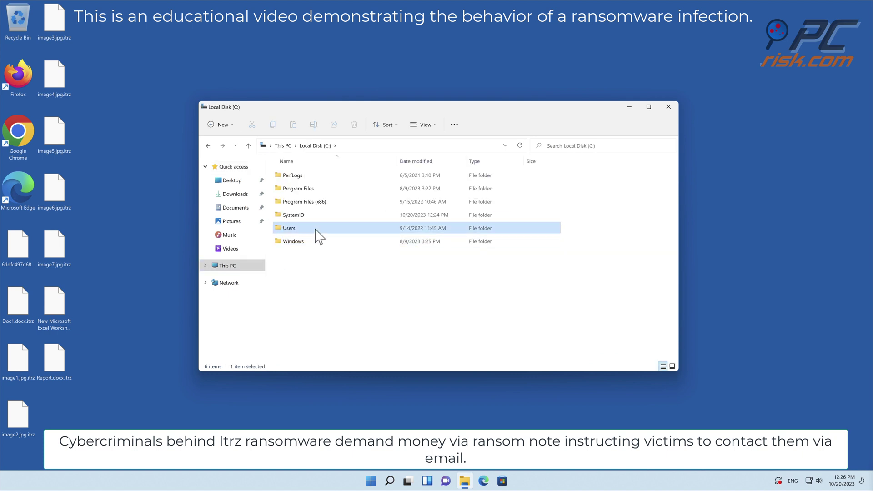
double_click(315, 231)
double_click(294, 177)
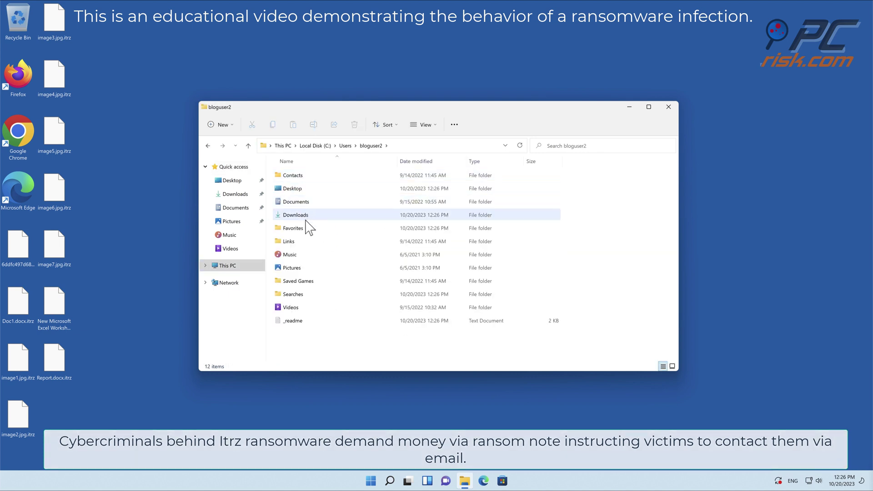
double_click(304, 326)
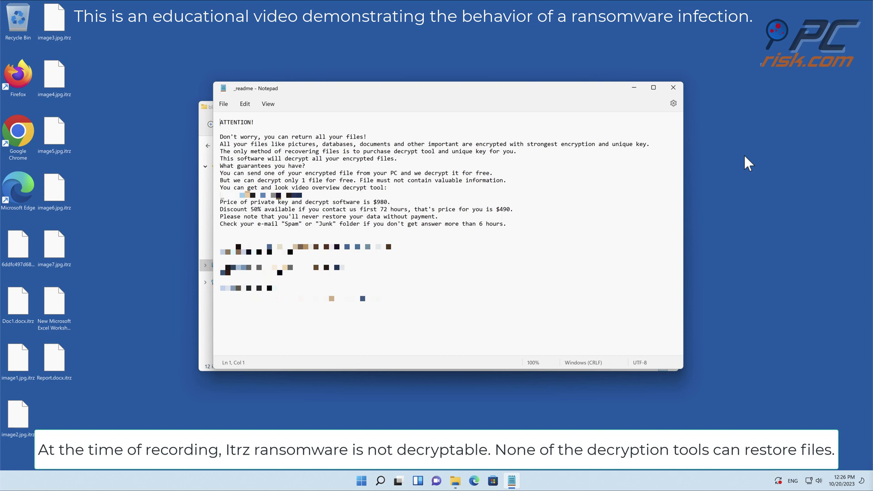
click(669, 89)
click(665, 106)
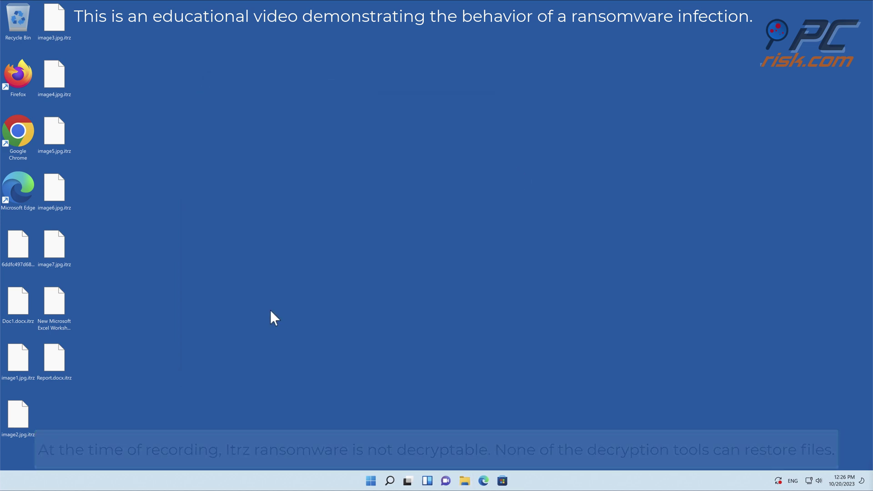
double_click(19, 186)
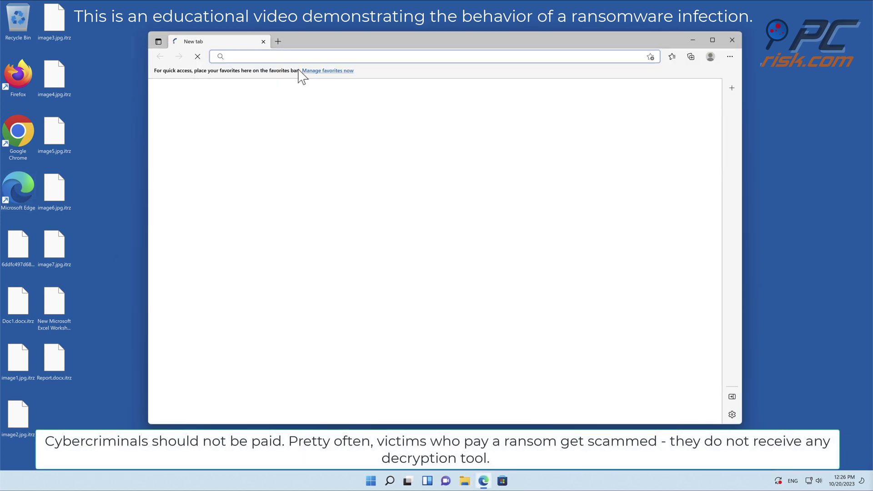
text(www)
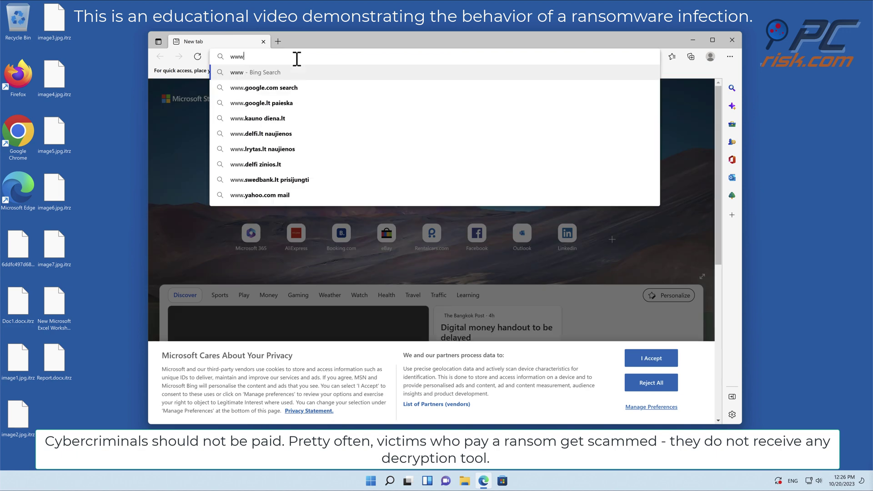
text(.comboclean)
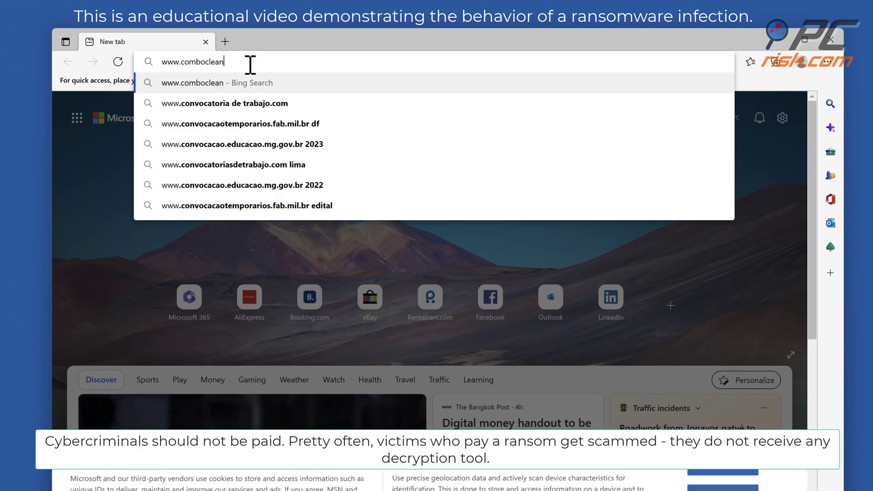
text(er.com)
key(Return)
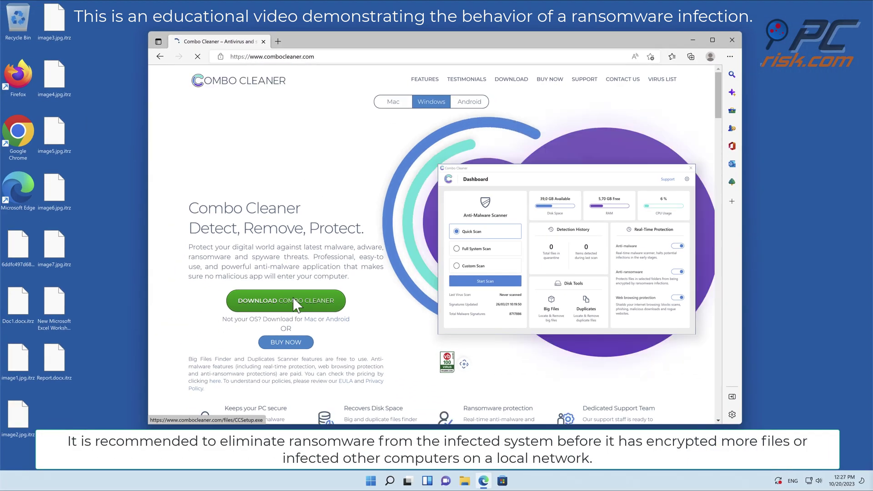
click(292, 297)
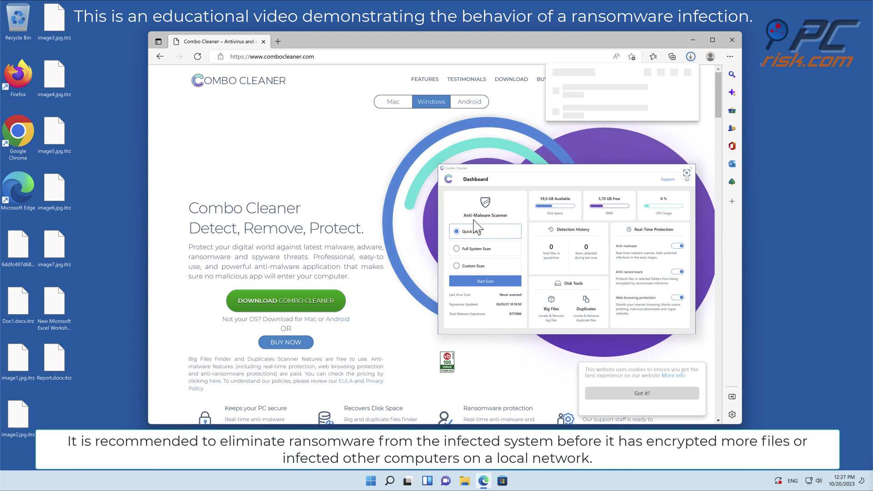
Launch the downloaded CCSetup.exe installer and approve its UAC prompt
click(612, 98)
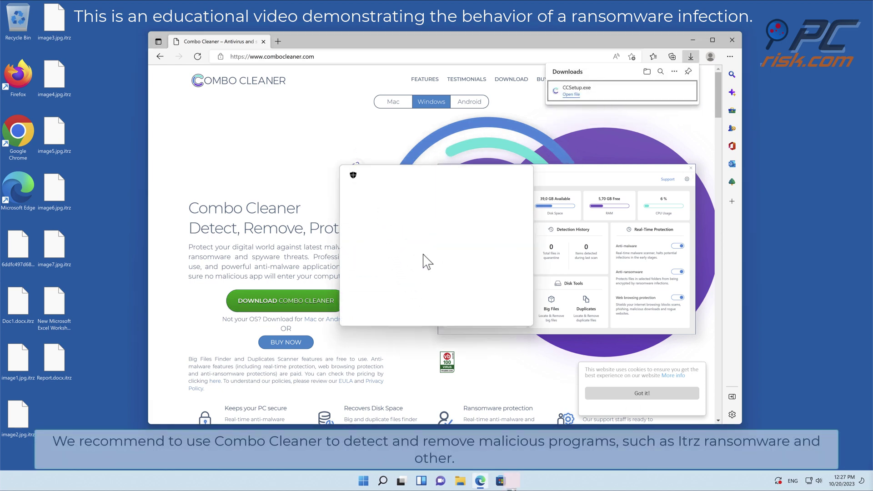
key(Return)
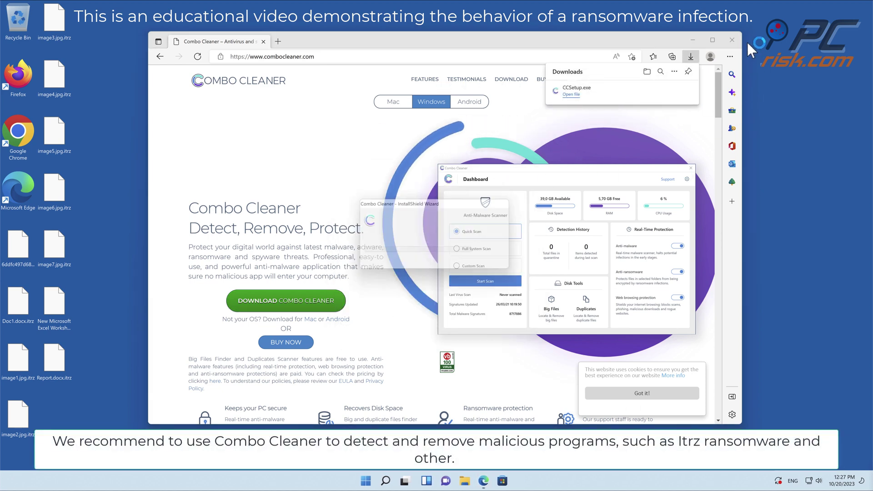
Install Combo Cleaner to the default location and launch it with the initial computer scan
click(732, 39)
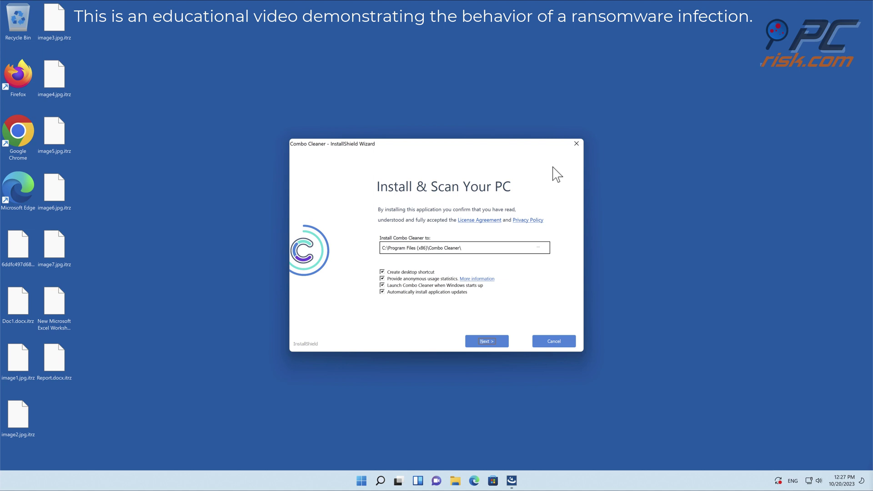
click(482, 341)
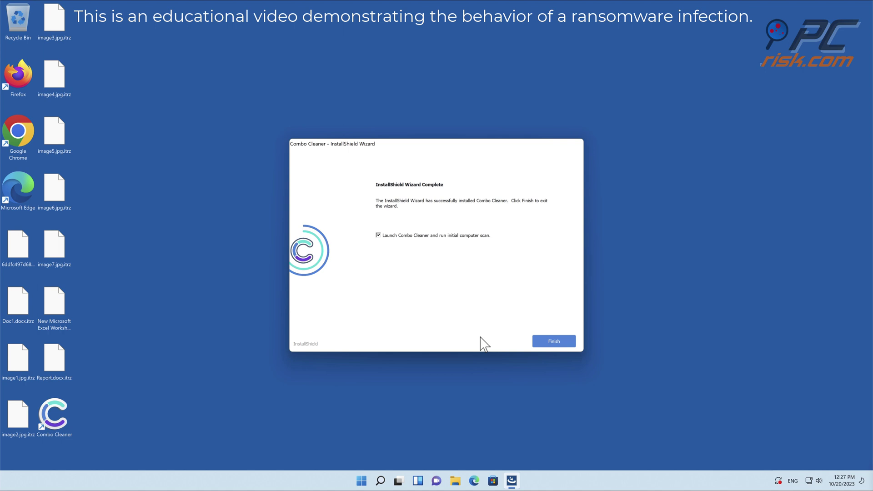
click(552, 340)
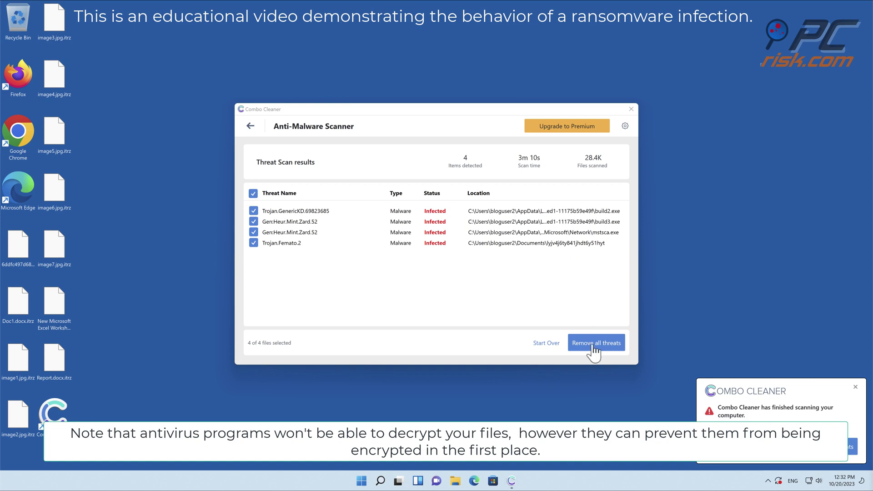
Remove all four threats, skip the activation key request and move them to quarantine
click(593, 346)
click(327, 331)
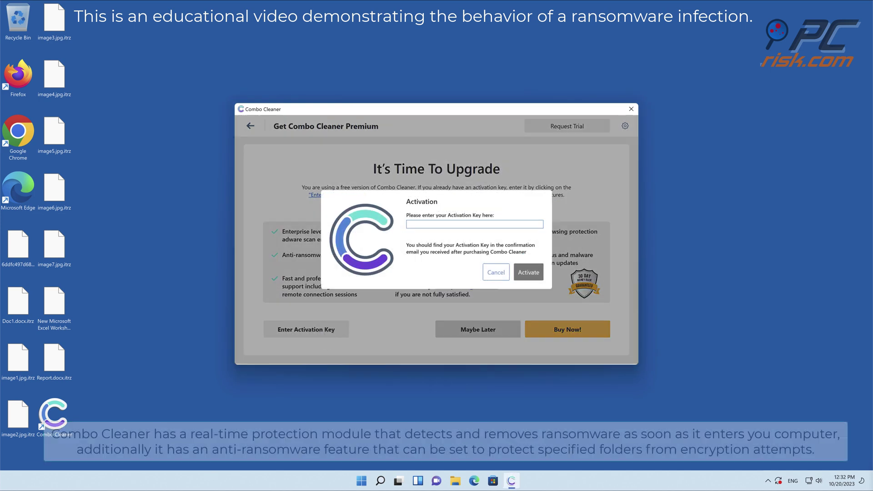
click(439, 272)
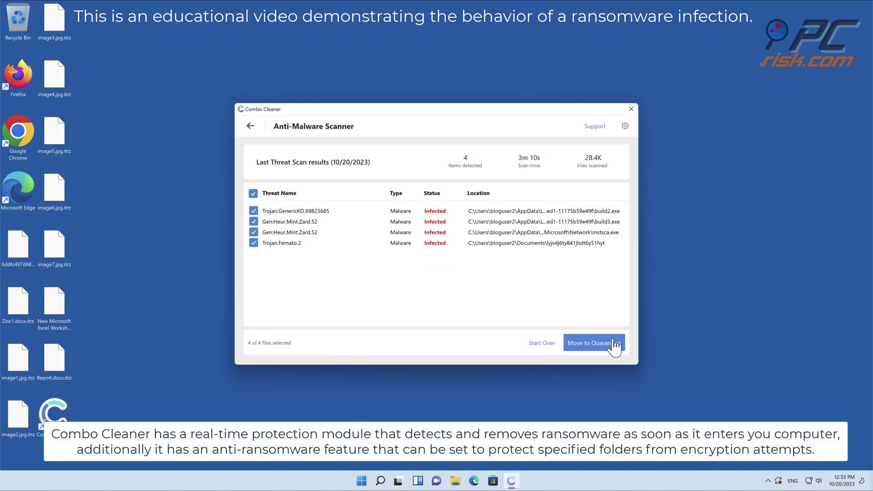
click(614, 345)
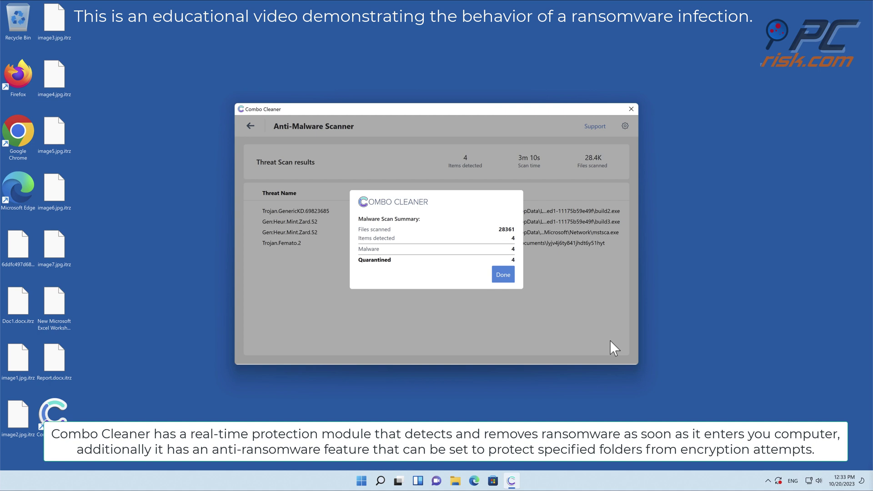
Switch on Anti-ransomware protection and add the Desktop folder to it
click(501, 275)
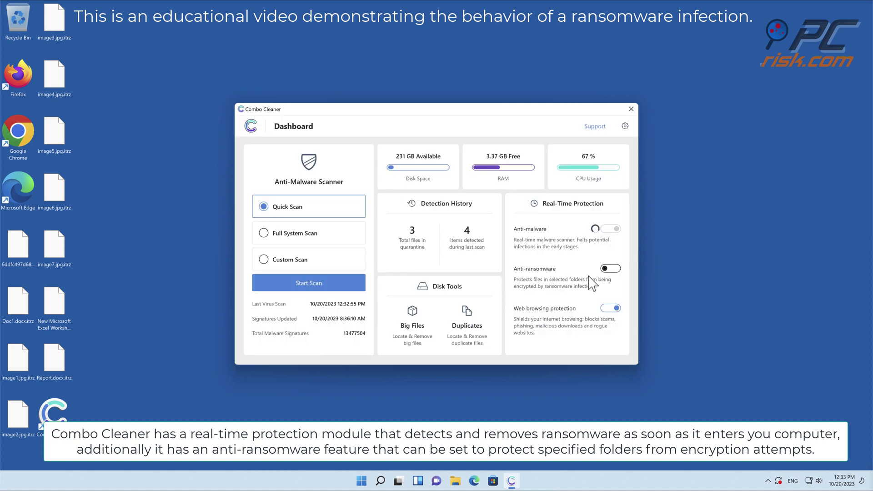
click(612, 269)
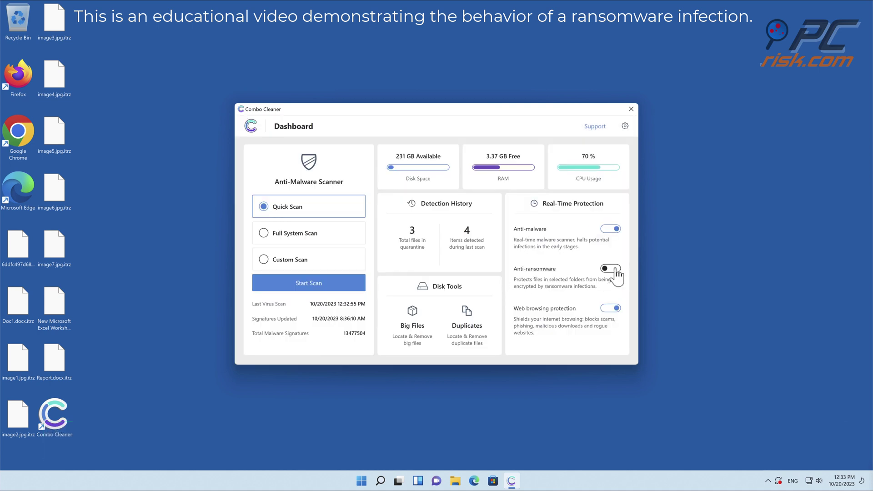
click(459, 230)
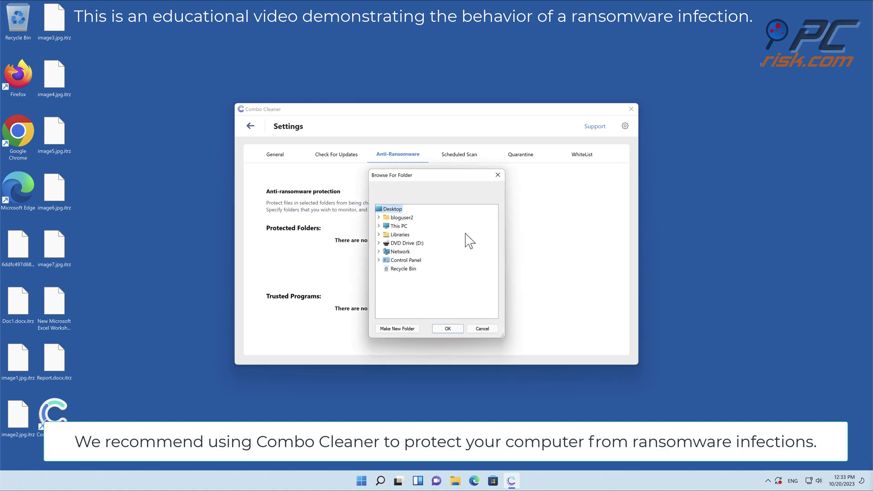
click(446, 327)
Return to the dashboard and close Combo Cleaner
click(249, 127)
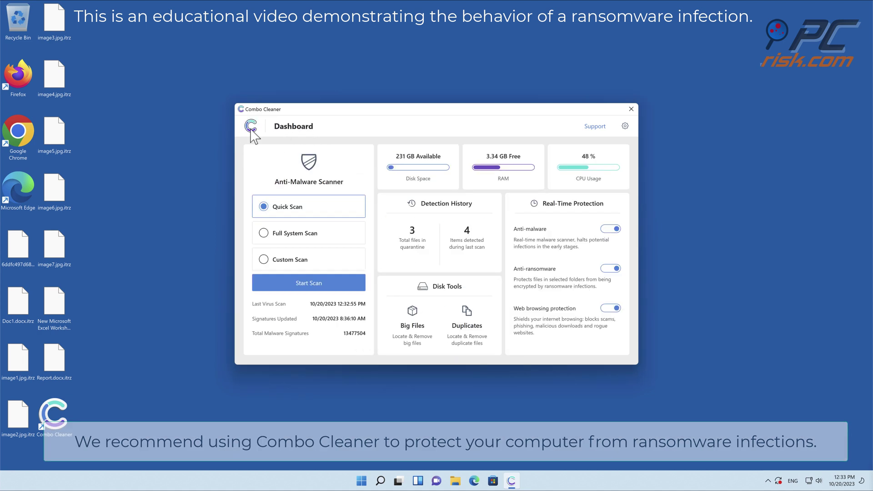
click(632, 110)
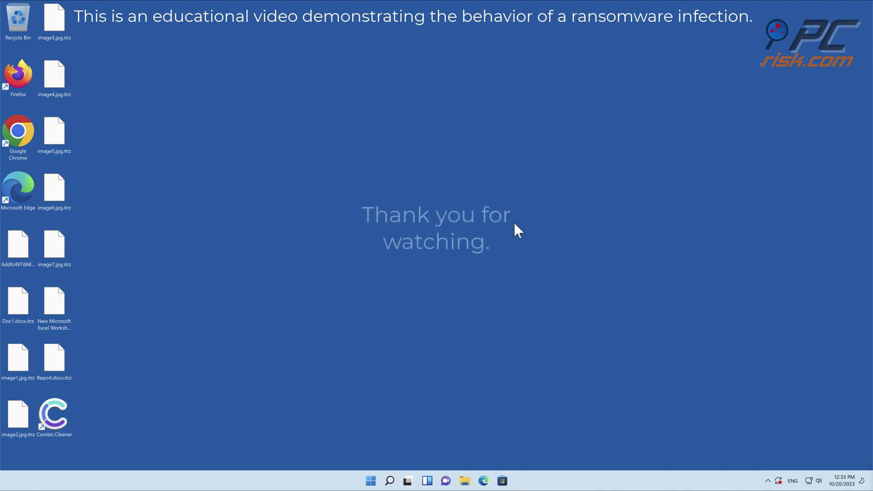